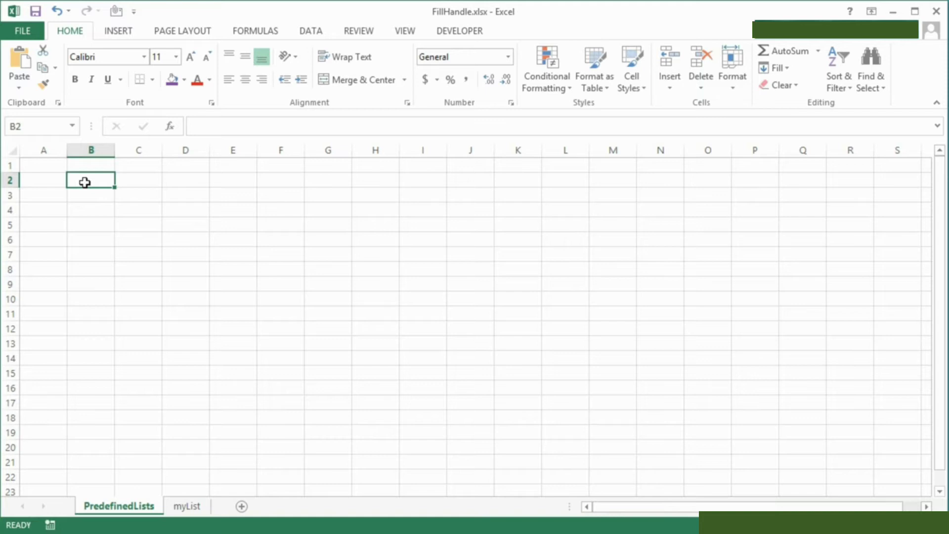
Enter March in B2, extend the month series down to B15 and fit column B to its contents.
type("March")
key("Return")
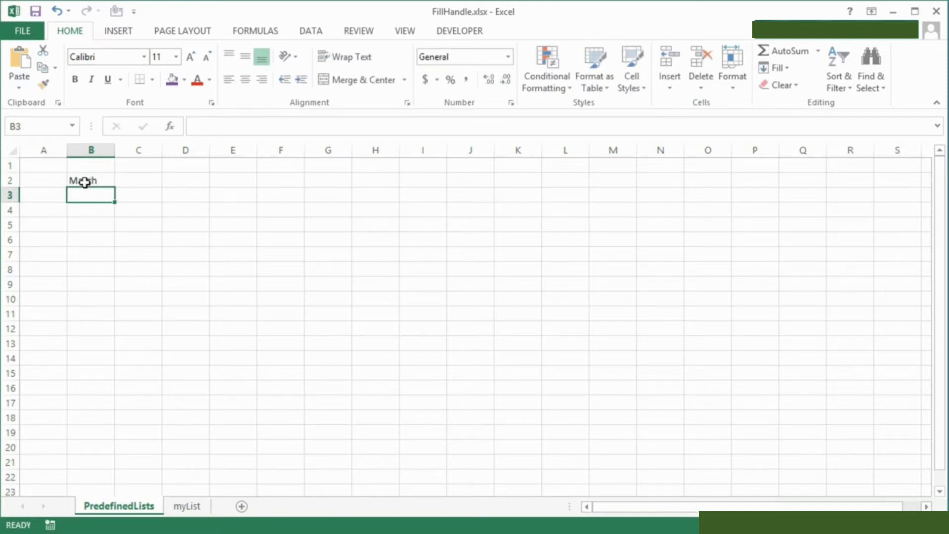
left_click(85, 182)
left_click_drag(114, 187, 110, 383)
double_click(115, 150)
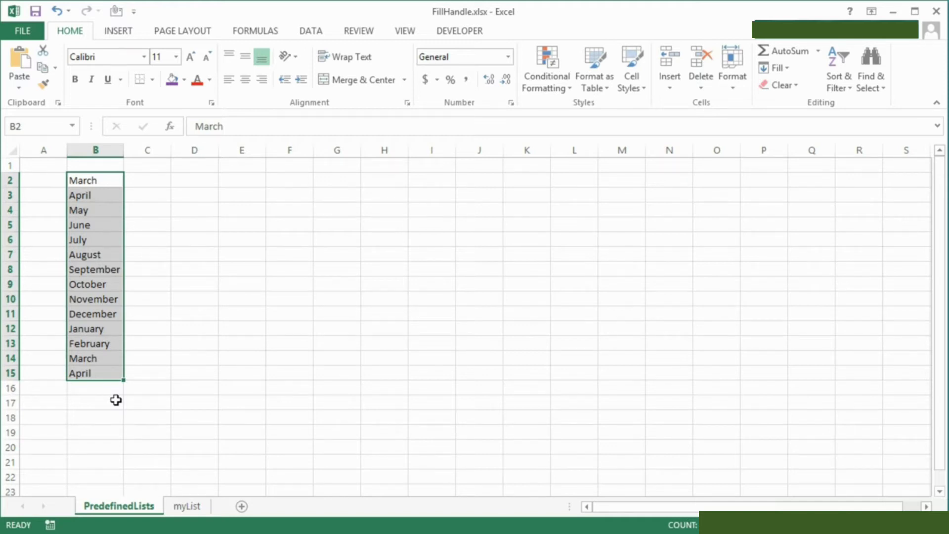
Extend September in B8 across to H8, and fill backwards from February in G8 up to G3.
left_click(103, 270)
left_click_drag(123, 276, 355, 196)
left_click(330, 269)
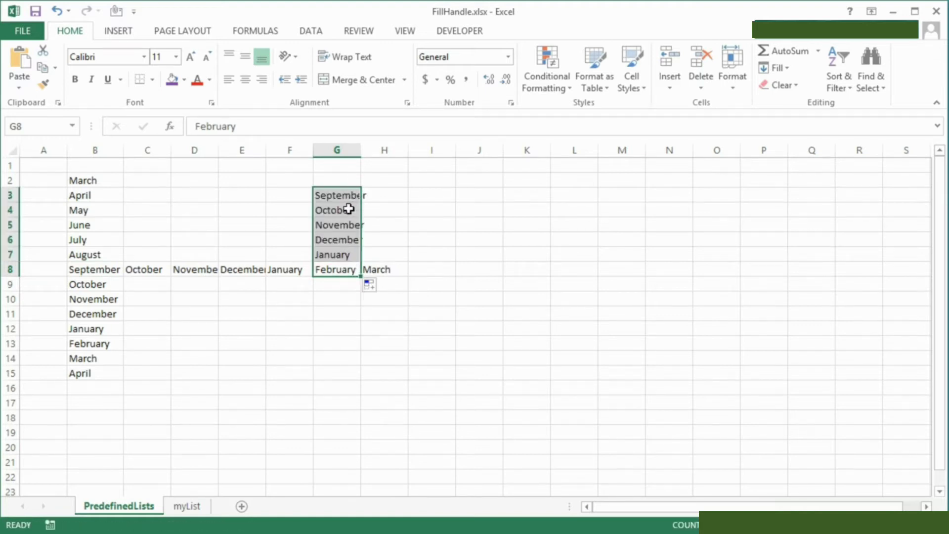
Enter feb in I4 and extend the abbreviated months across to L4 and down to I11.
left_click(448, 209)
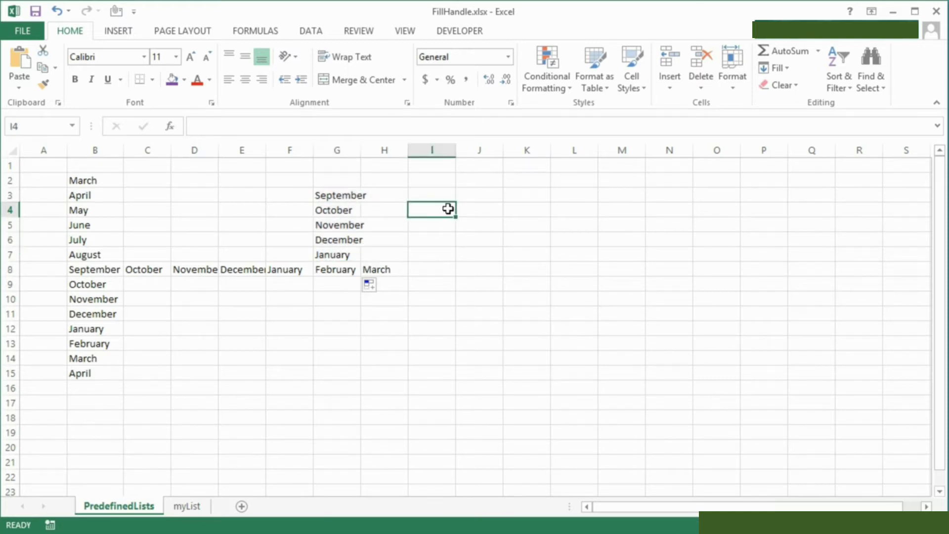
type("feb")
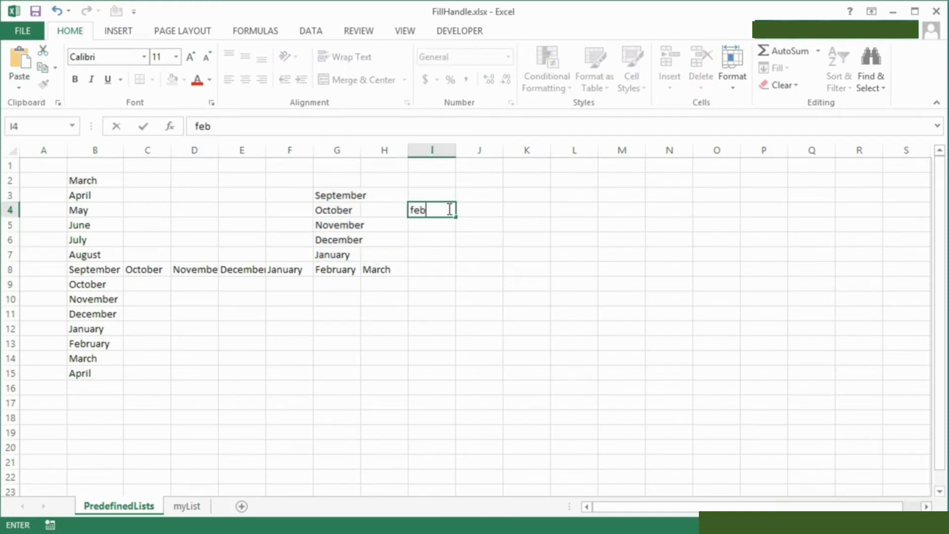
key("Return")
left_click(448, 208)
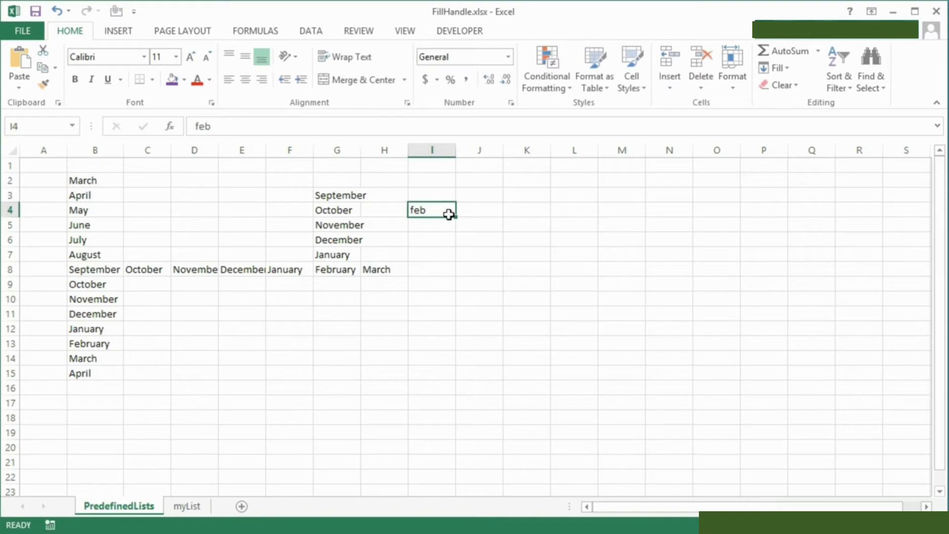
left_click_drag(456, 218, 598, 216)
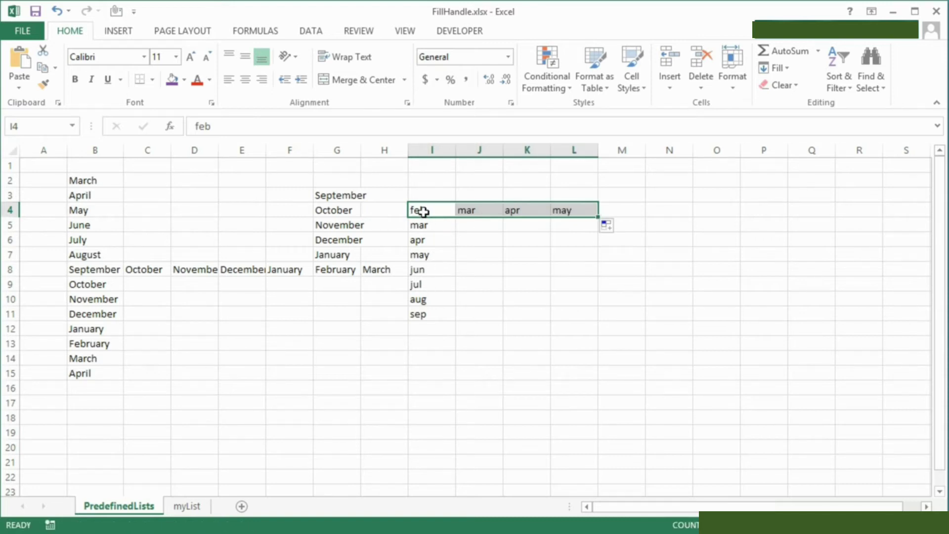
Fill the months backwards from feb in I4, up to I2 and across to E4.
left_click(440, 210)
left_click_drag(455, 217, 449, 173)
left_click(438, 210)
left_click_drag(455, 216, 225, 206)
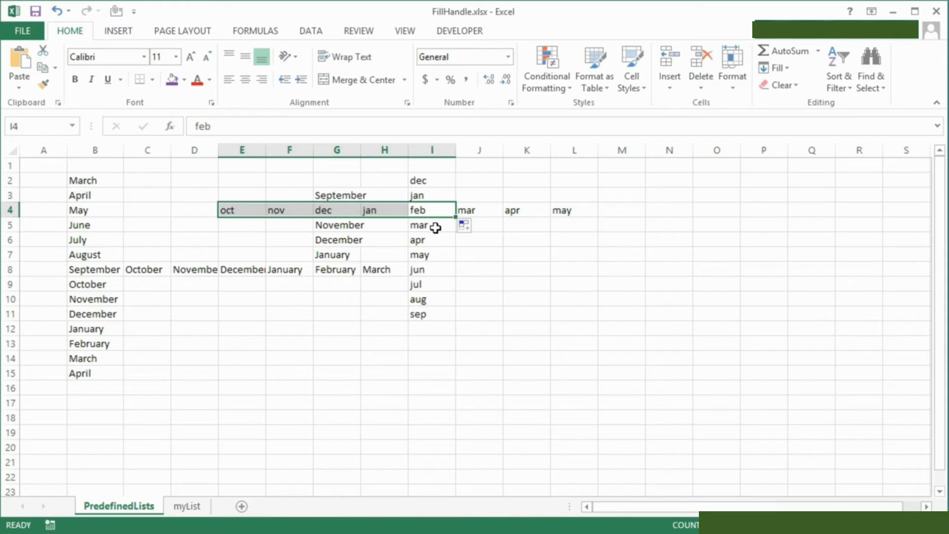
left_click(426, 211)
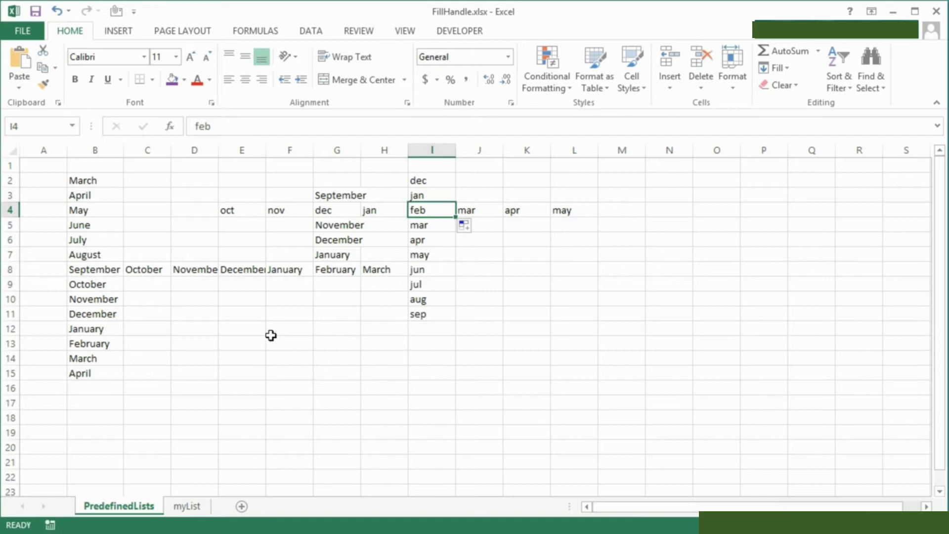
Enter FEB in E12 and extend the uppercase month series down to E19.
left_click(252, 329)
type("FEB")
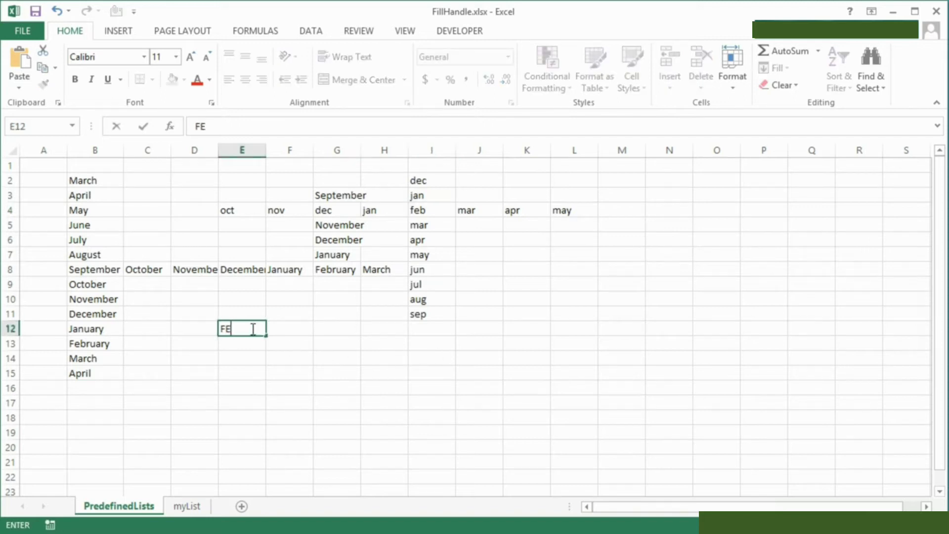
key("Return")
left_click(252, 329)
left_click_drag(266, 335, 263, 438)
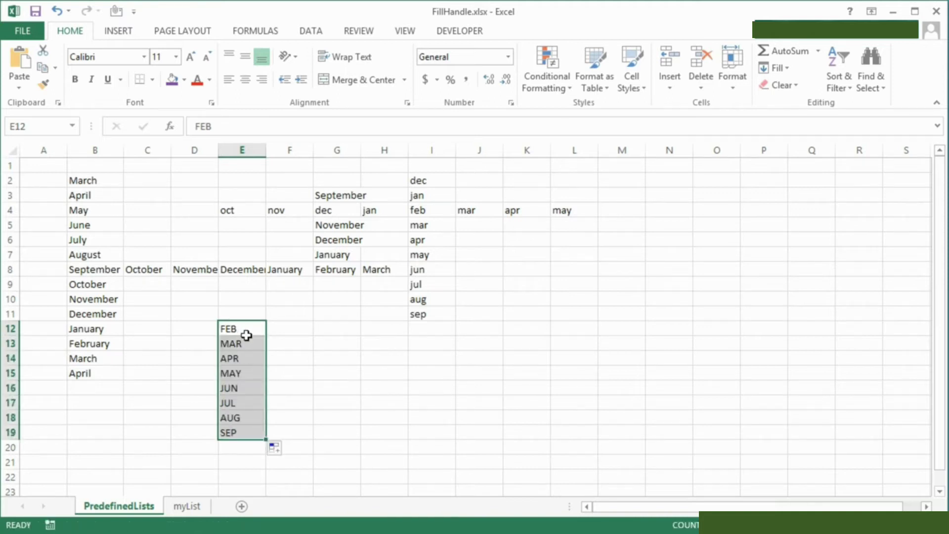
Extend MAY in E15 across to I15 and check the content of each filled cell.
left_click(247, 334)
left_click(257, 376)
left_click_drag(267, 380, 464, 373)
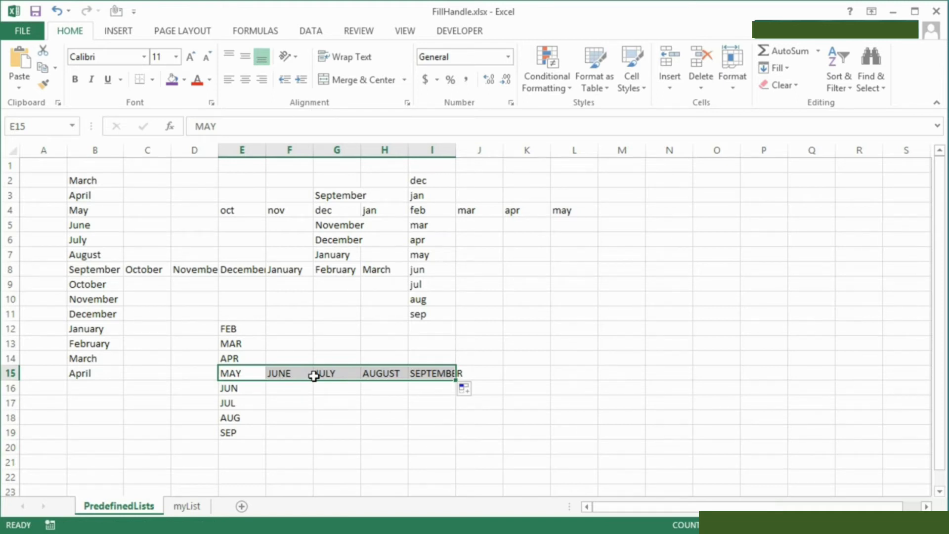
left_click(250, 375)
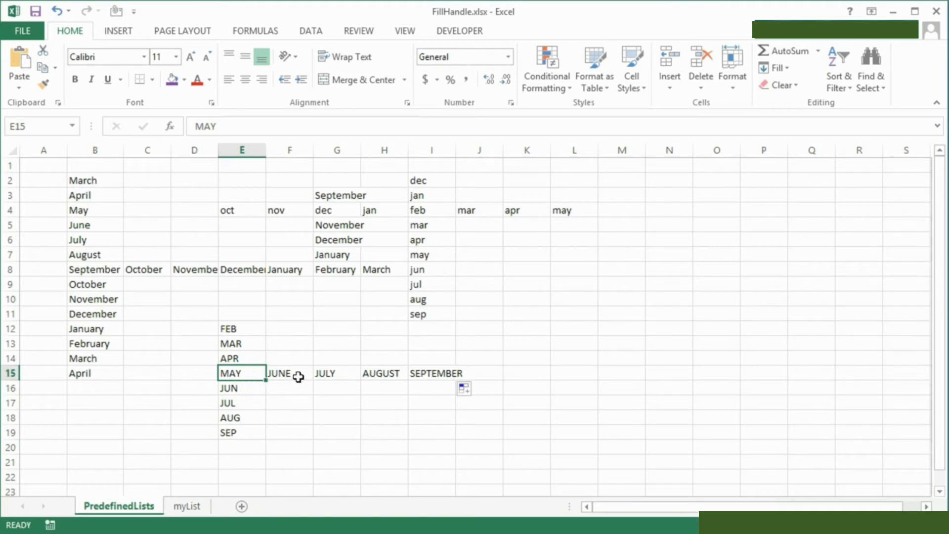
left_click(298, 376)
left_click(324, 374)
left_click(379, 374)
left_click(431, 373)
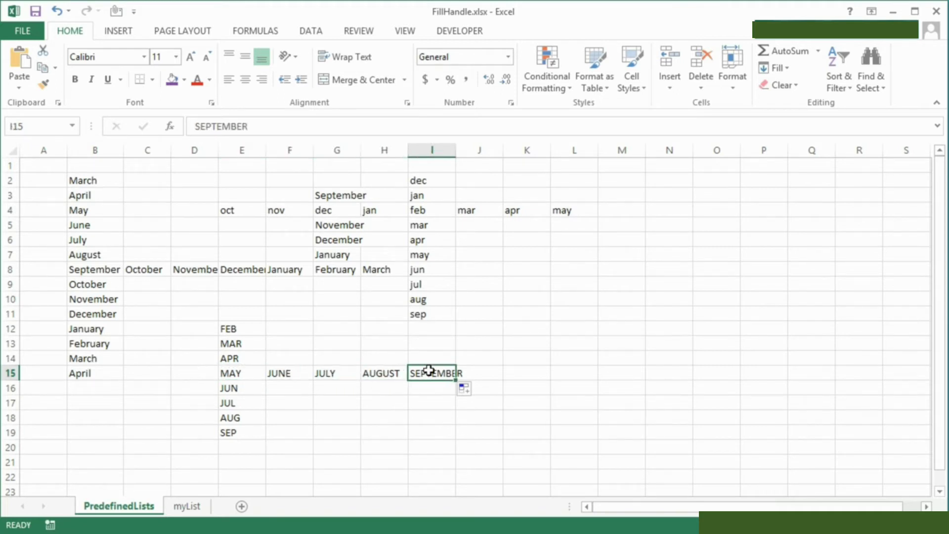
Extend JUL in E17 across to I17.
left_click(255, 374)
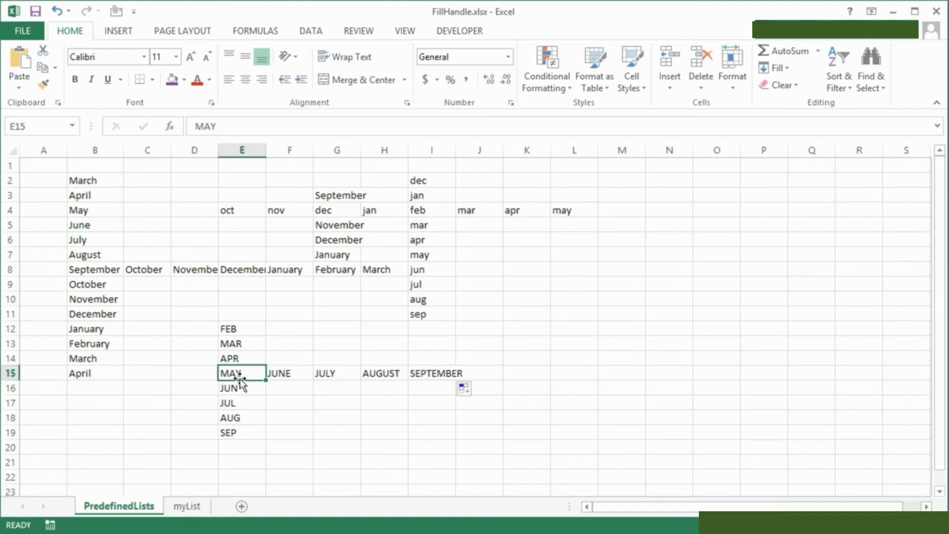
left_click(247, 404)
left_click_drag(266, 409, 448, 414)
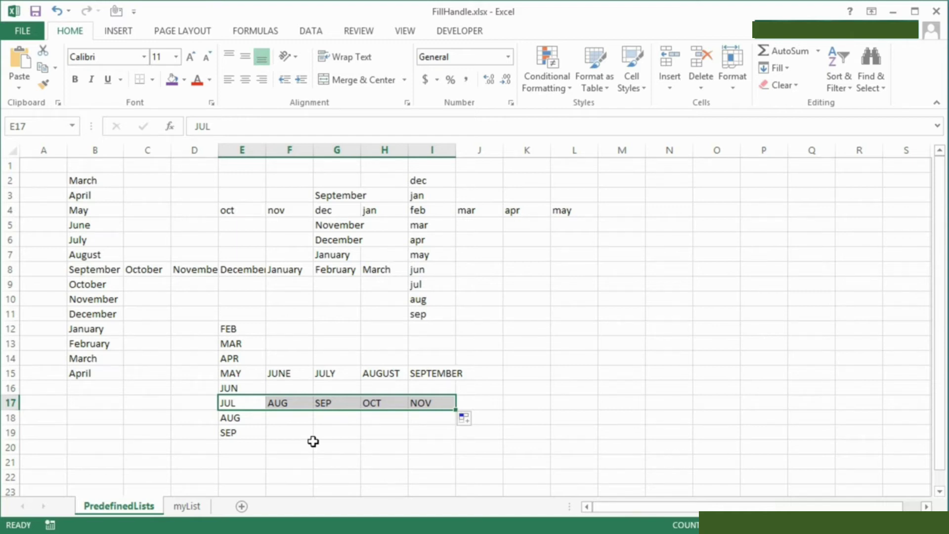
Enter Thursday in M2 and extend the weekday series down to M11.
left_click(631, 184)
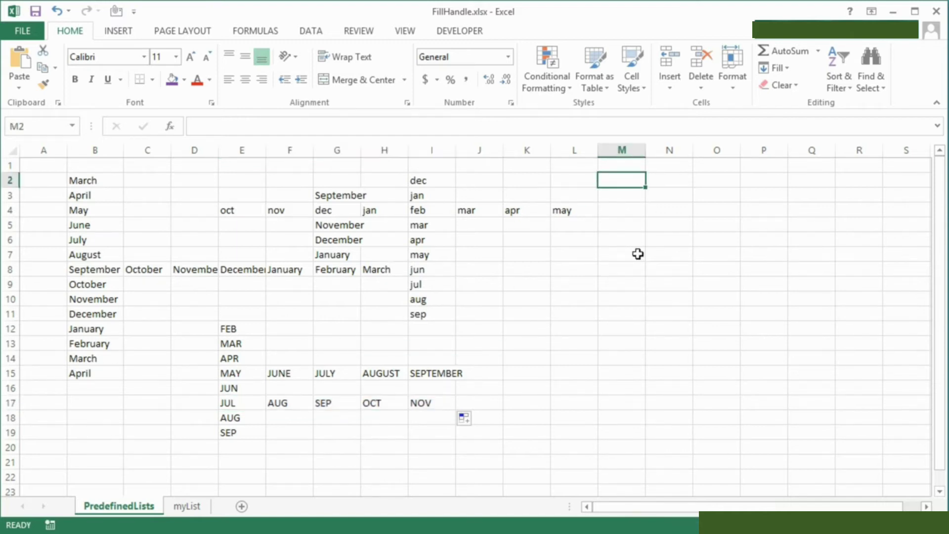
type("Thursday")
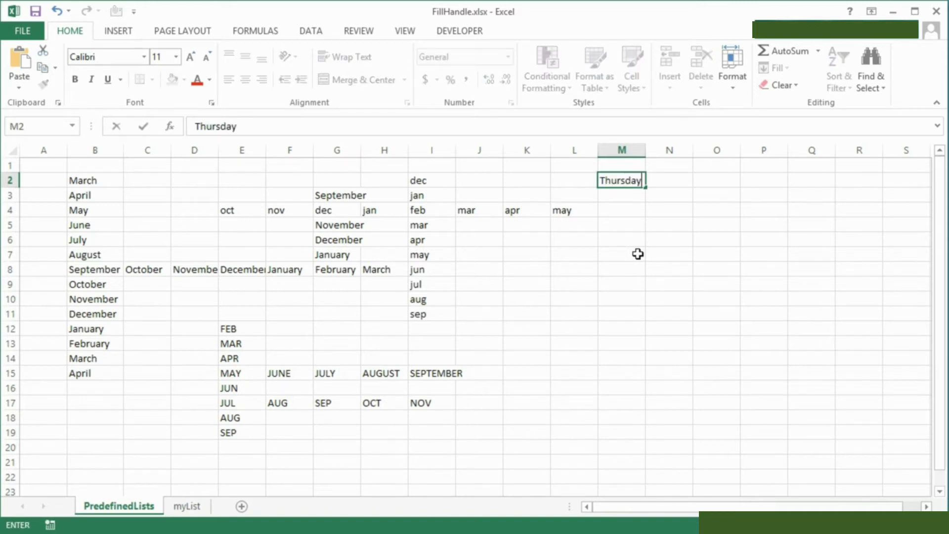
key("Return")
left_click(633, 179)
left_click_drag(645, 187, 631, 317)
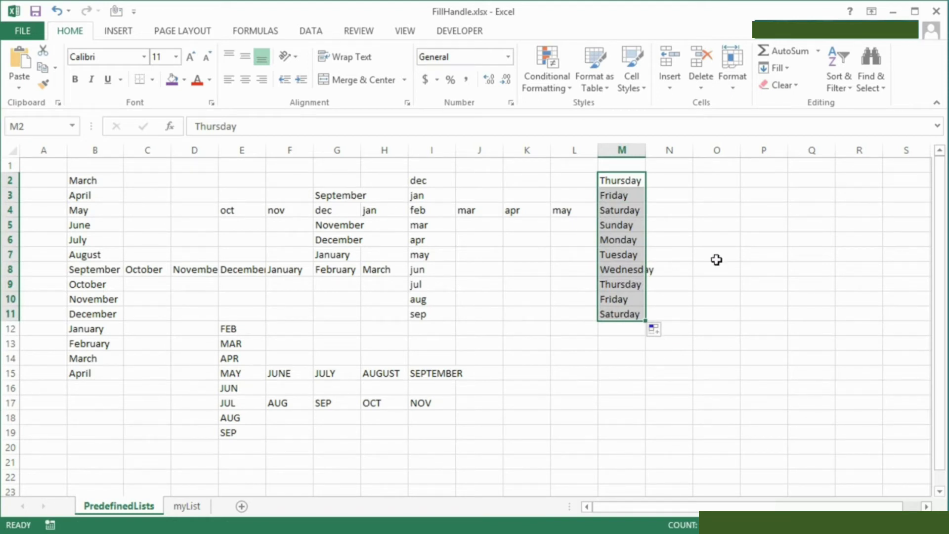
Enter wed in O2 and extend the abbreviated weekdays down to O10.
left_click(730, 180)
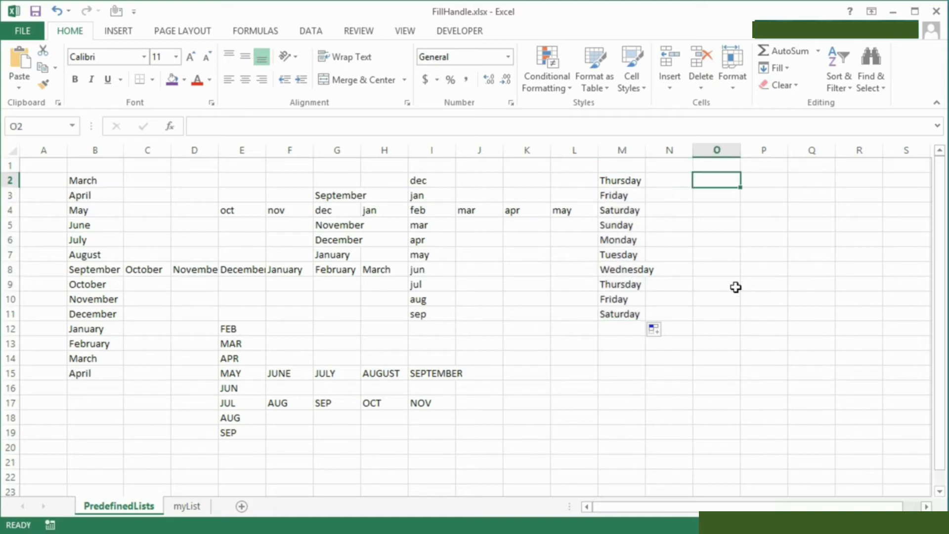
type("wed")
key("ctrl+Return")
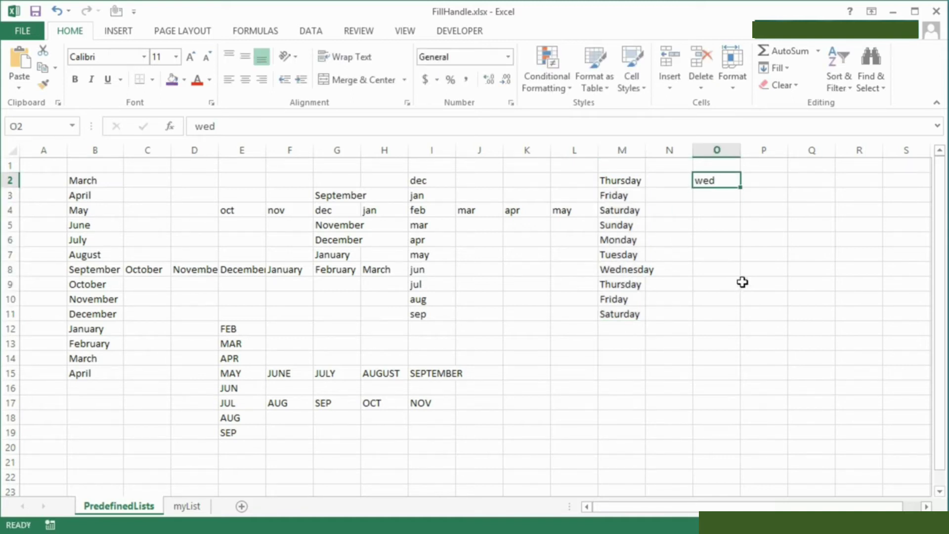
left_click_drag(741, 187, 731, 296)
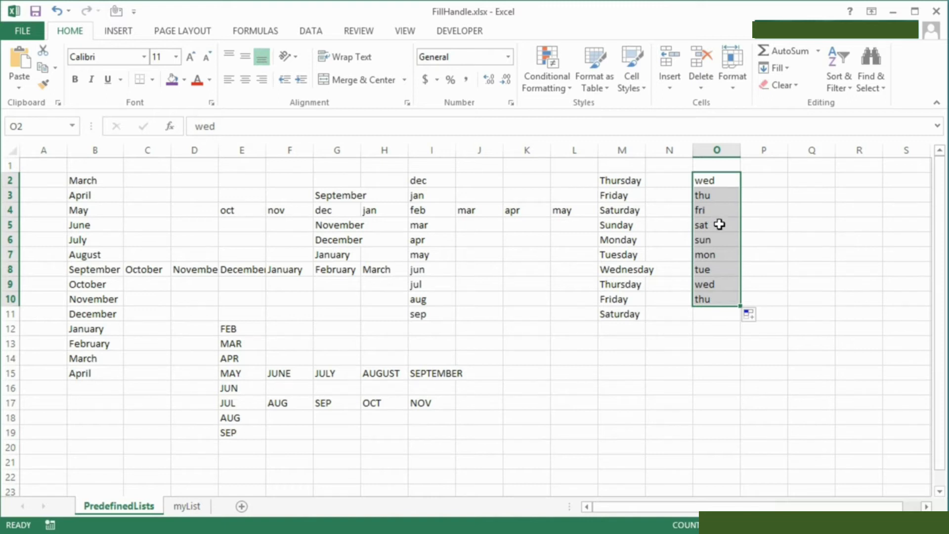
Extend sun in O6 along row 6 forwards to R6 and backwards to K6, and fill from sat in N6 up to N2.
left_click(724, 239)
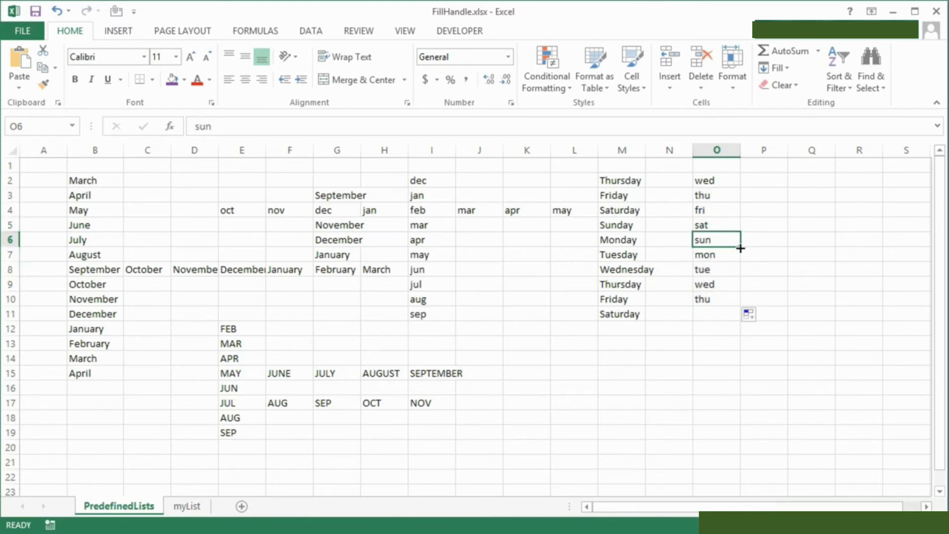
left_click_drag(740, 248, 868, 246)
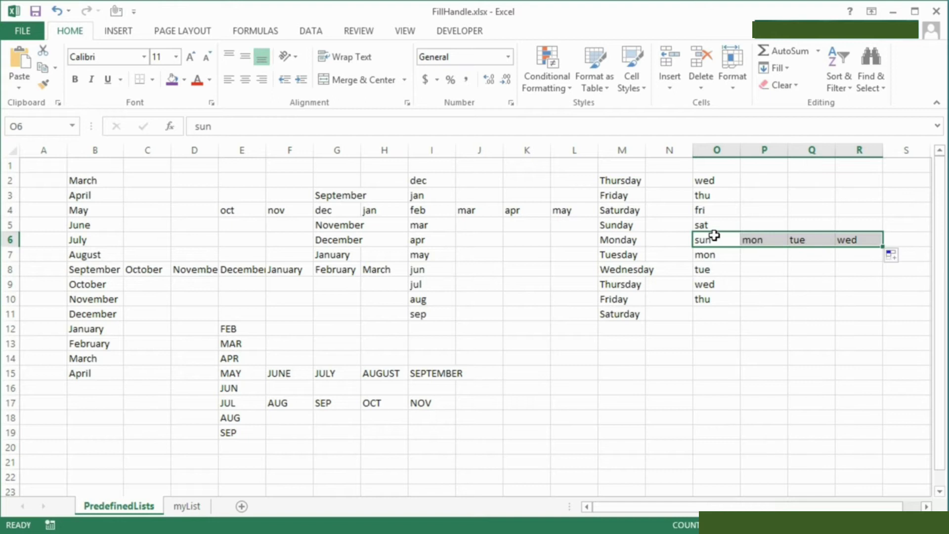
left_click_drag(742, 249, 507, 248)
left_click(670, 248)
left_click_drag(690, 247, 679, 176)
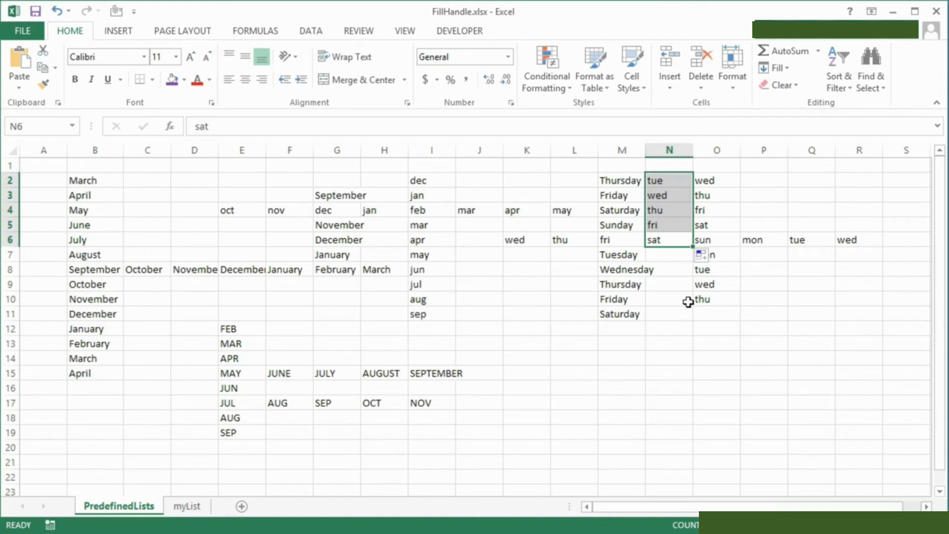
Switch to the myList worksheet.
left_click(187, 506)
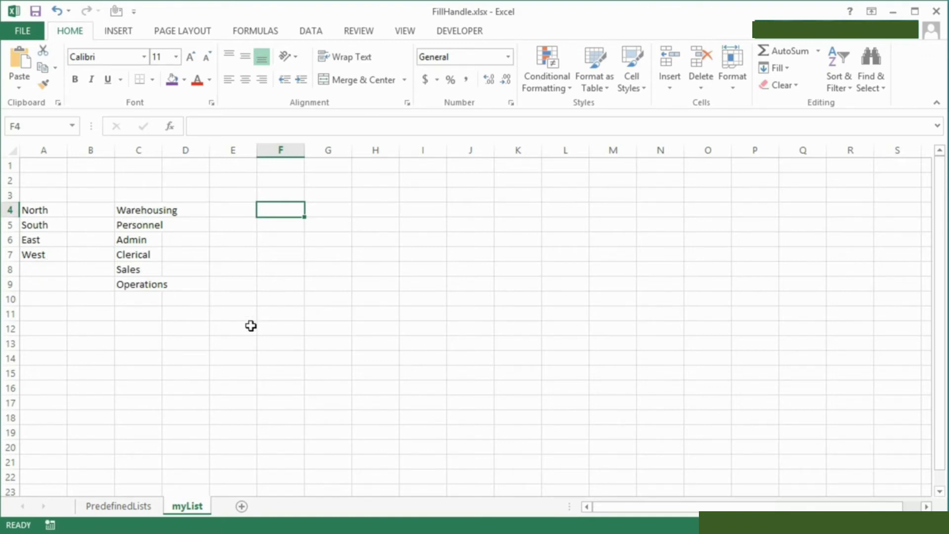
Try to extend North in A4 down to A7 as a series, and undo the fill.
left_click(54, 213)
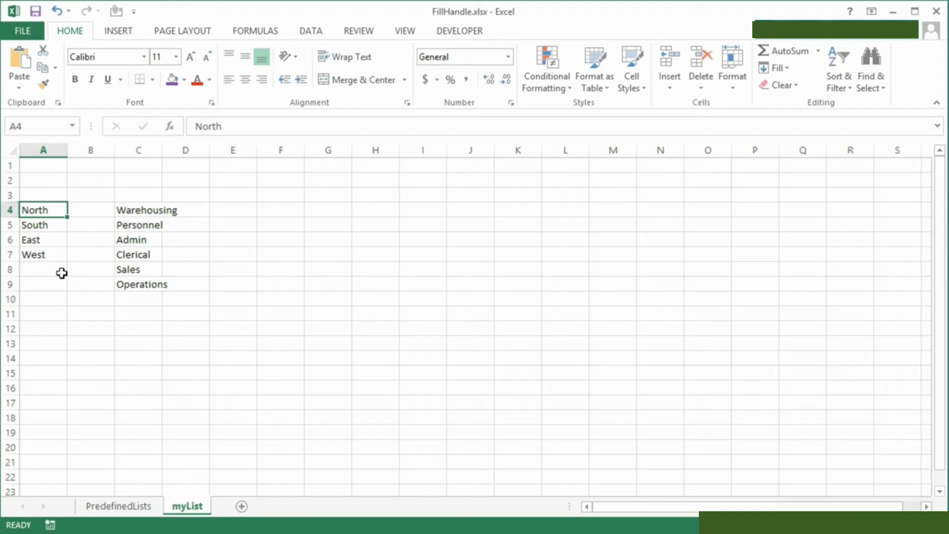
left_click_drag(67, 217, 66, 262)
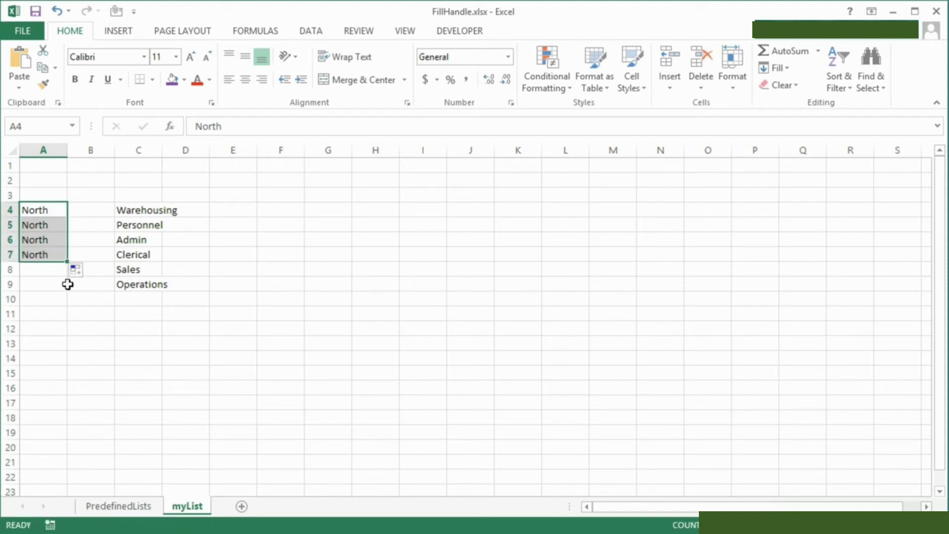
left_click(57, 11)
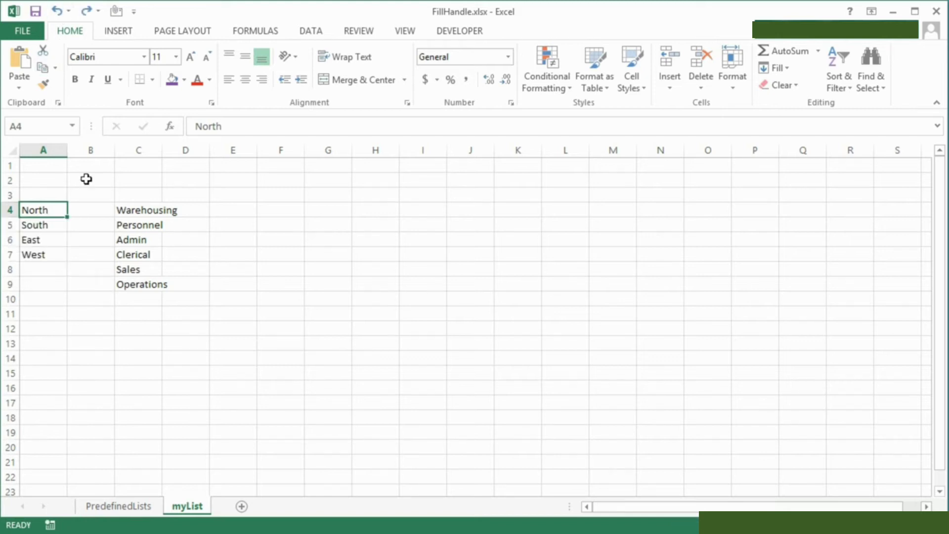
Import the regions in A4:A7 as a new custom list using Edit Custom Lists in the advanced options.
left_click_drag(46, 210, 46, 255)
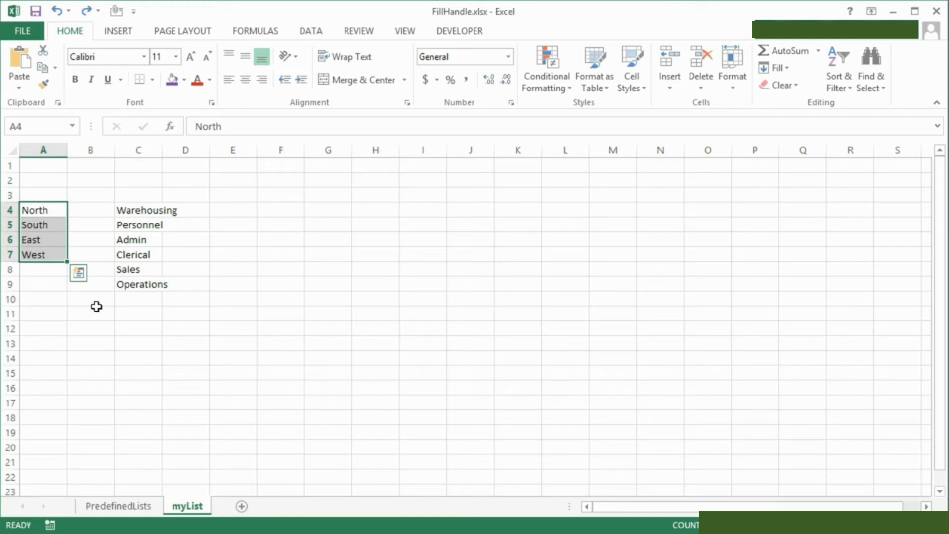
left_click(22, 28)
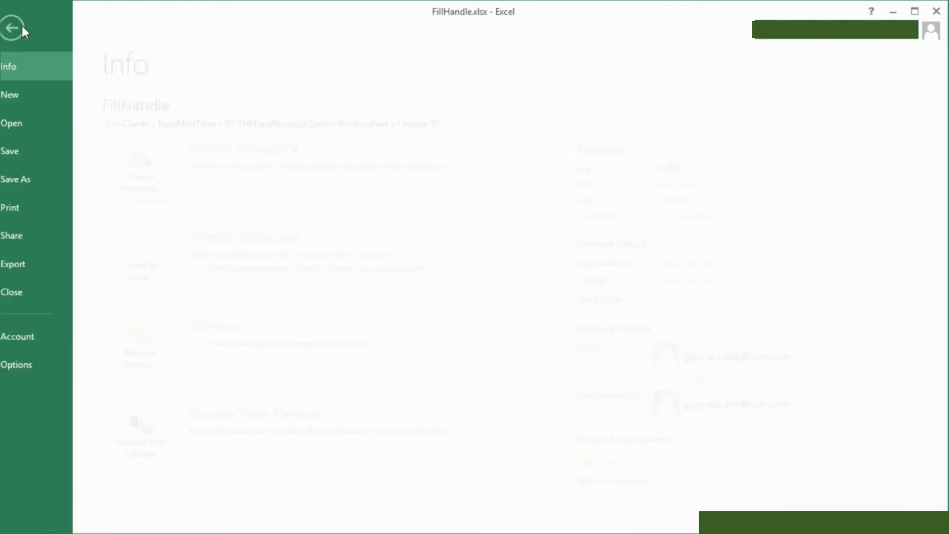
left_click(47, 365)
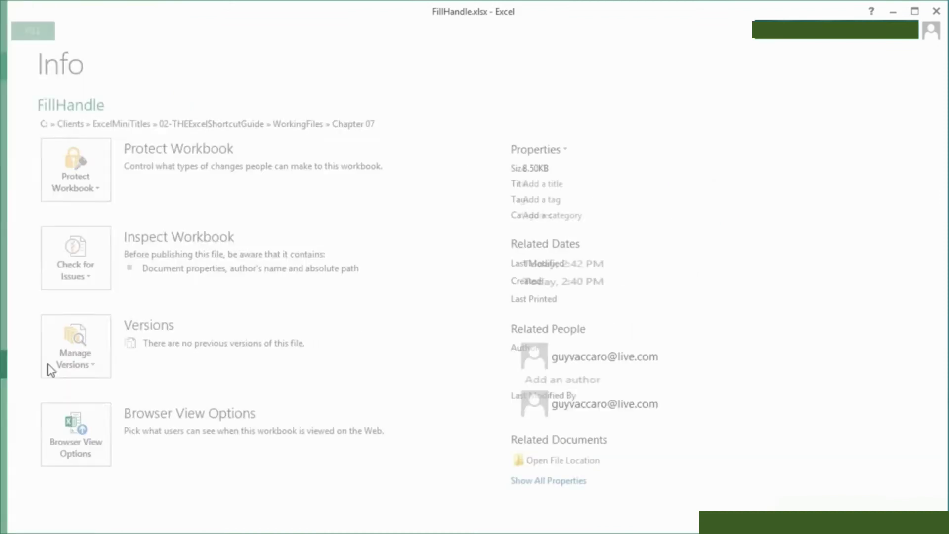
left_click(252, 160)
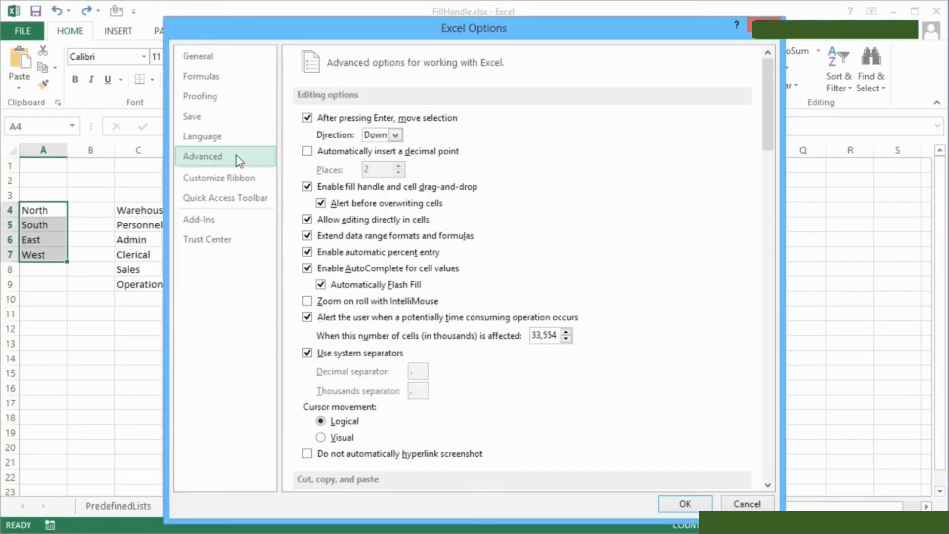
scroll(477, 273, "down", 3)
scroll(475, 267, "down", 15)
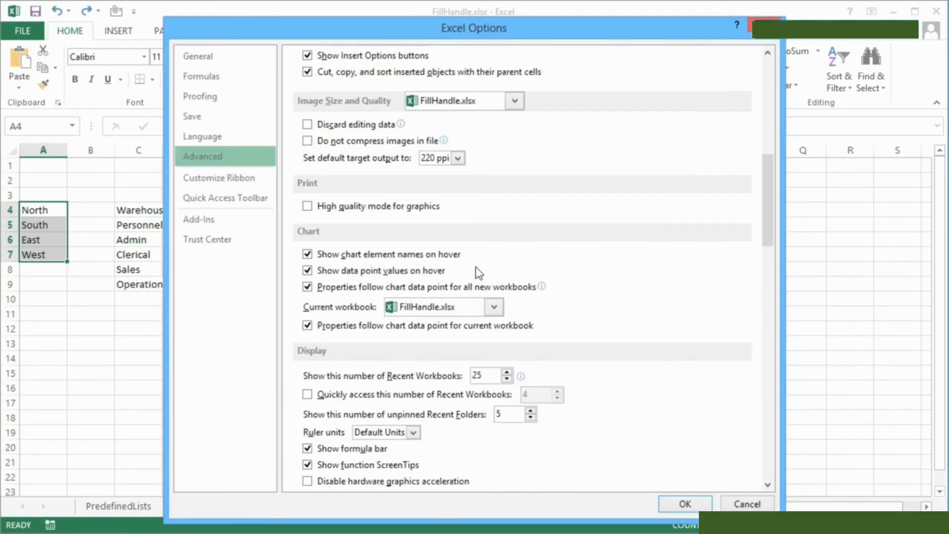
scroll(476, 271, "down", 7)
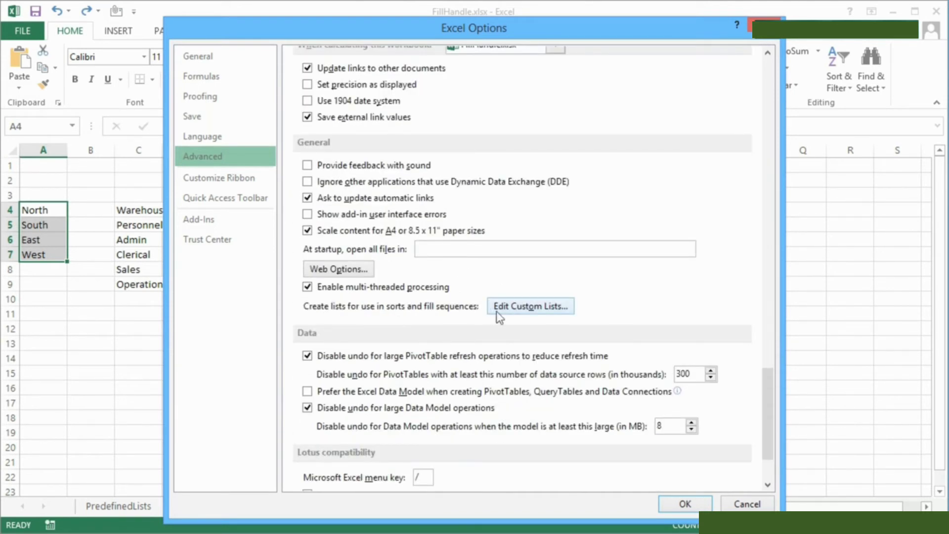
left_click(531, 310)
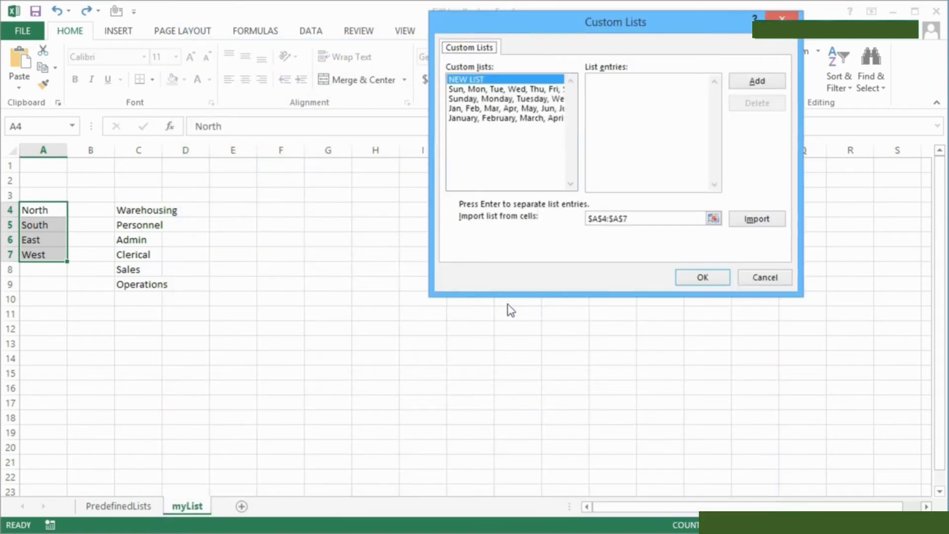
left_click_drag(638, 20, 508, 130)
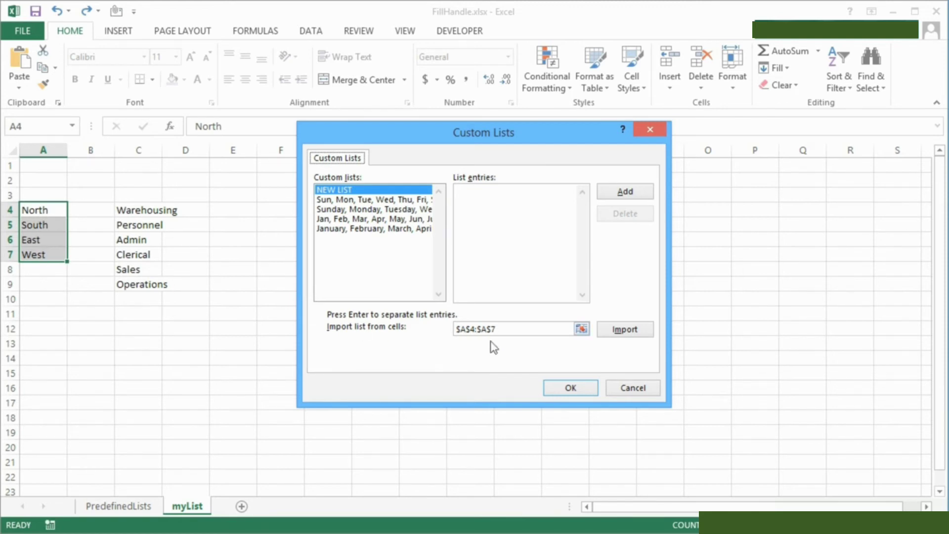
left_click(618, 335)
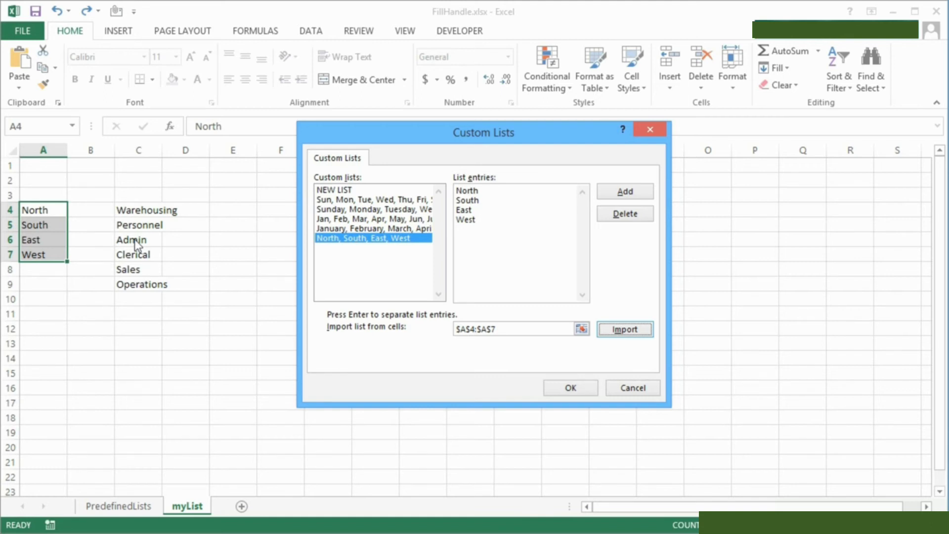
Import the departments in C4:C9 as a second custom list and accept the custom lists and Excel options.
left_click(583, 329)
left_click_drag(140, 210, 144, 279)
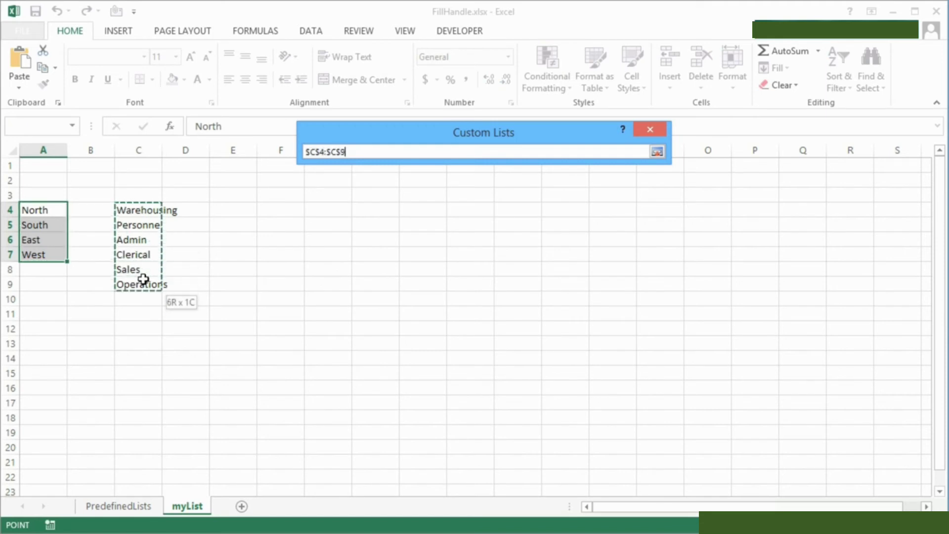
left_click(658, 153)
left_click(624, 331)
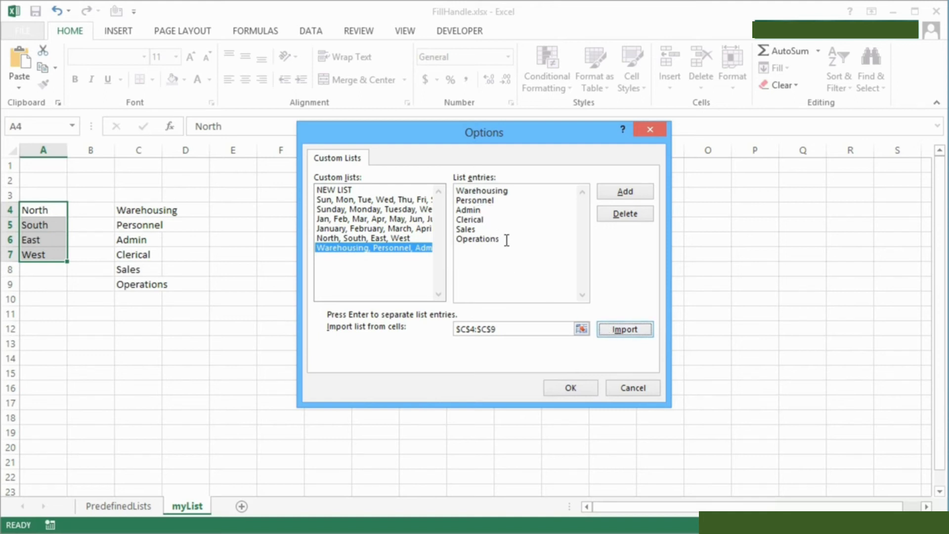
left_click(396, 248)
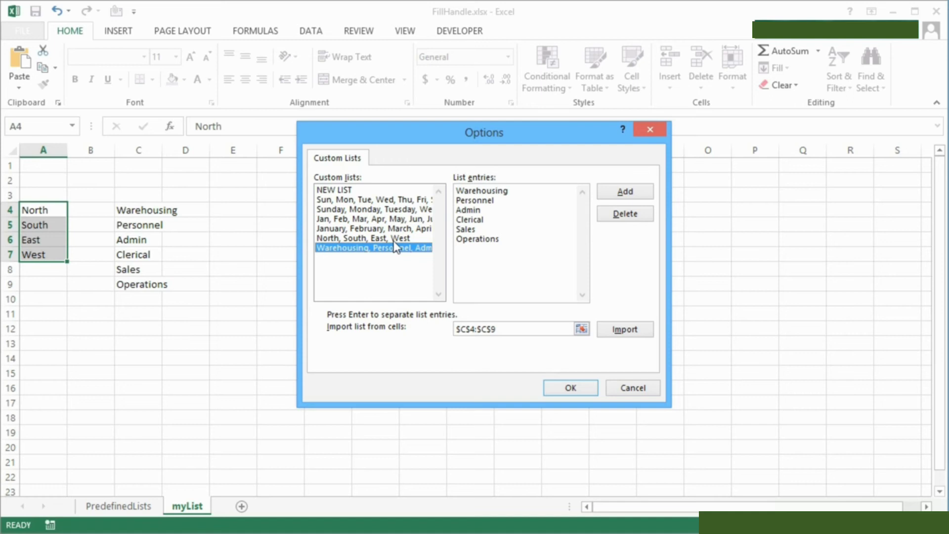
left_click(591, 390)
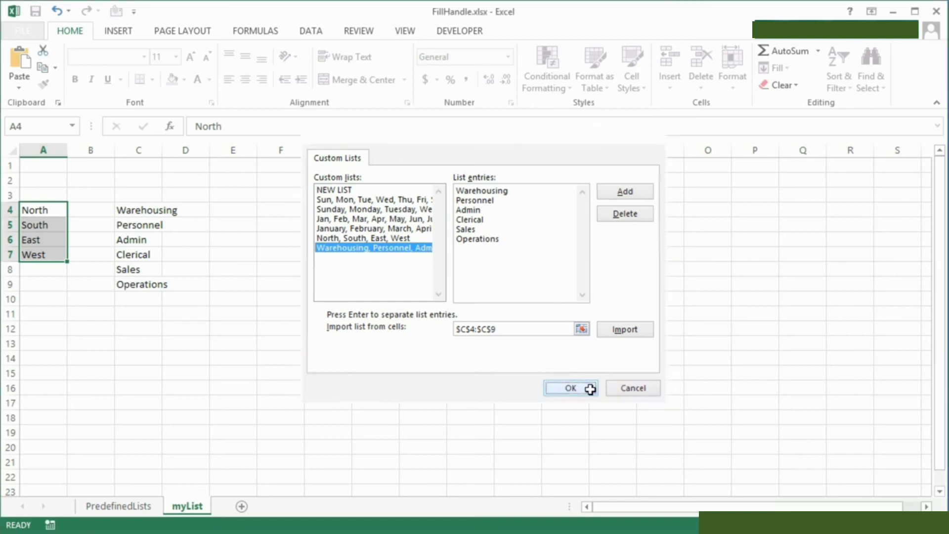
left_click(684, 502)
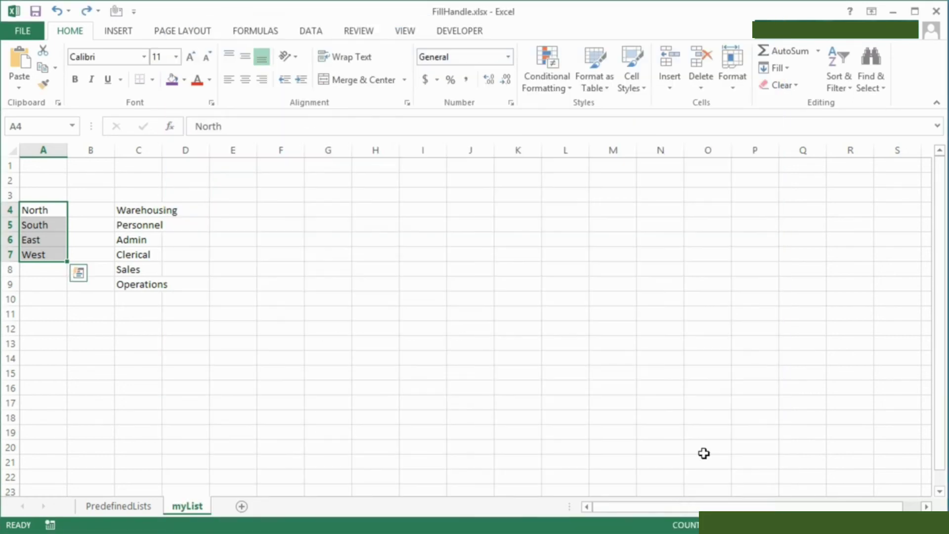
Enter sales in J4 and extend the department list down to J11 with the fill handle.
left_click(467, 211)
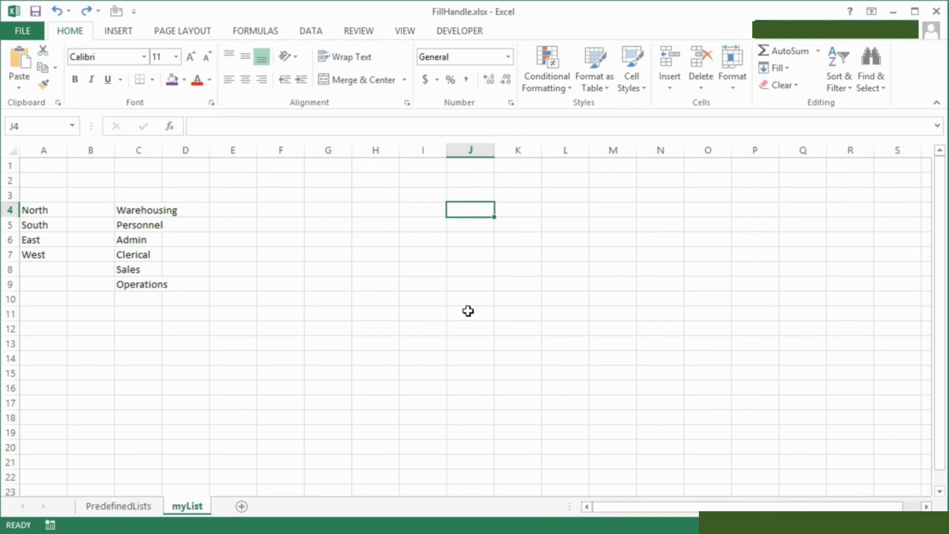
type("sales")
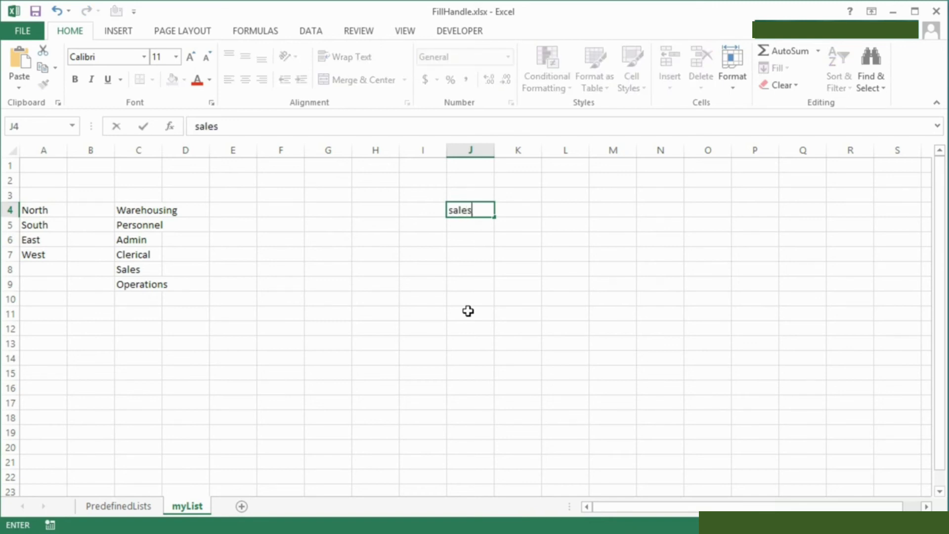
key("Return")
left_click(493, 214)
left_click_drag(495, 216, 487, 316)
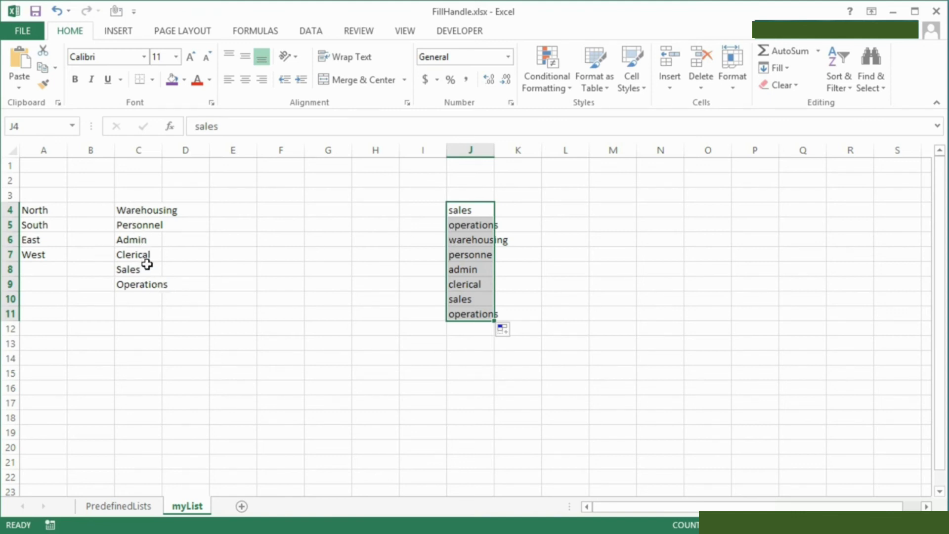
left_click(476, 213)
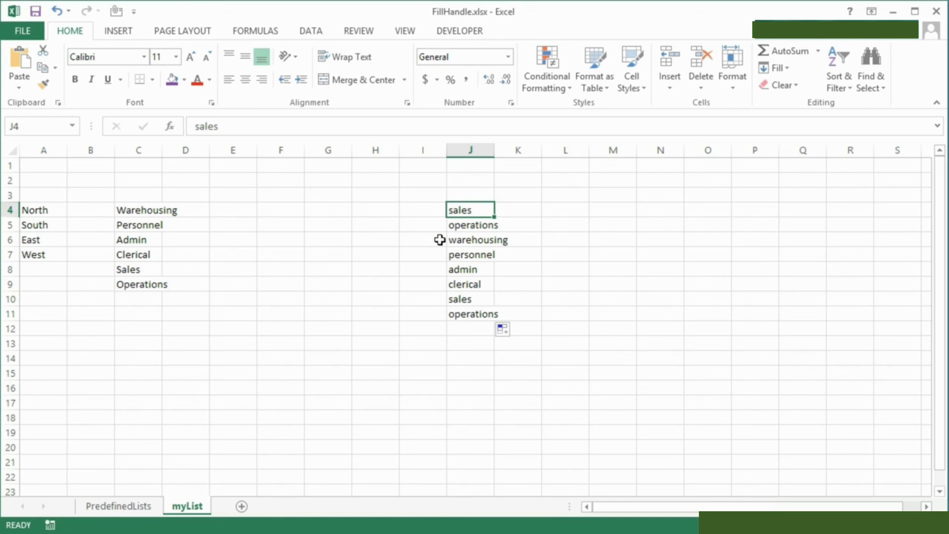
Enter NORTH in M4 and extend the region list across row 4 to P4 with the fill handle.
left_click(621, 214)
type("NORTH")
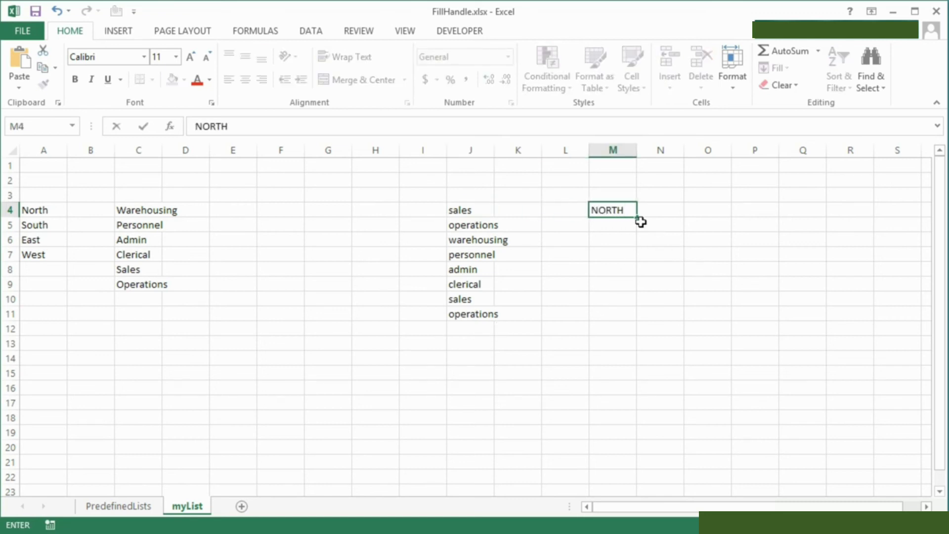
left_click_drag(637, 218, 758, 212)
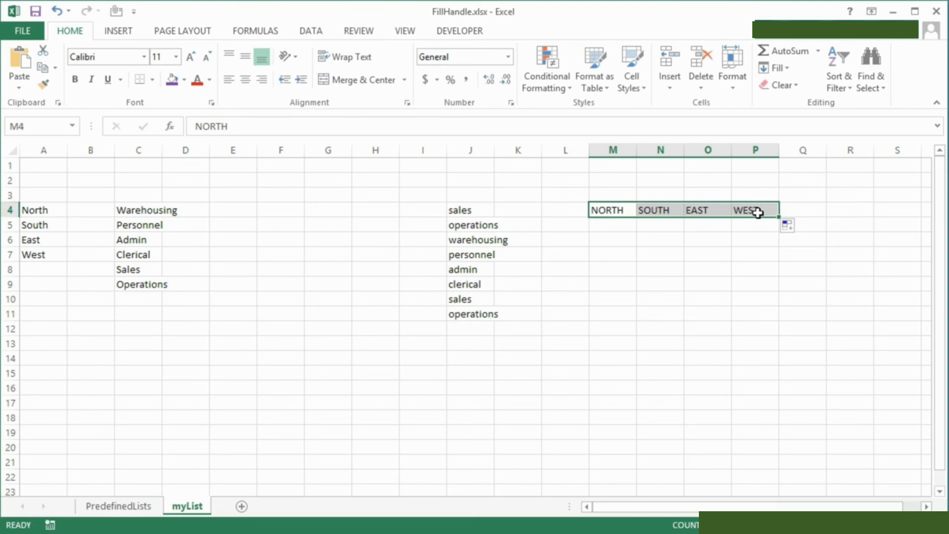
left_click(614, 211)
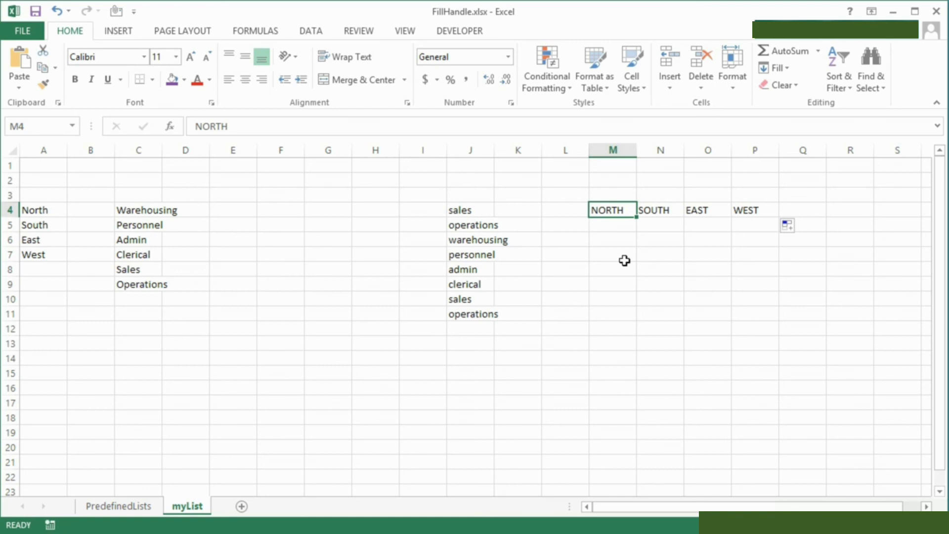
Reopen the custom lists from the advanced options and permanently delete the list starting with Warehousing, Personnel.
left_click(27, 31)
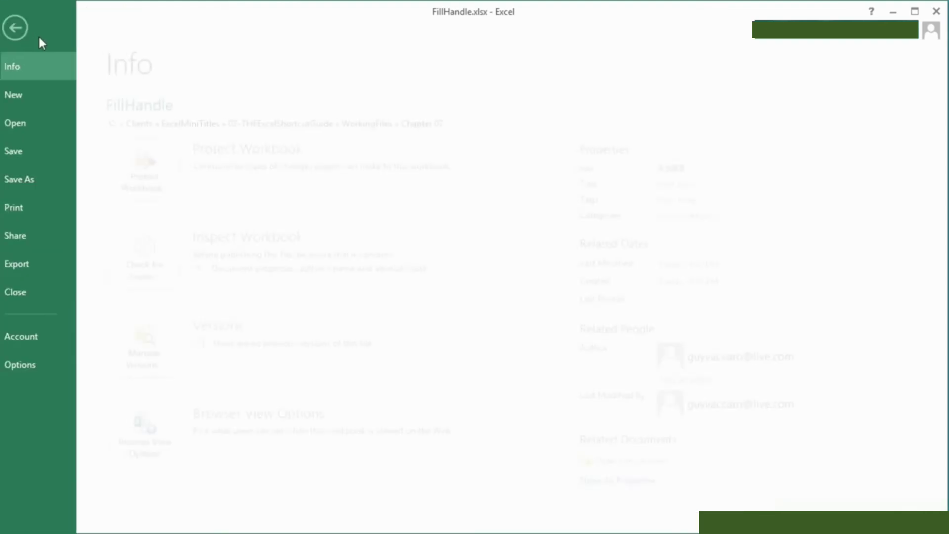
left_click(46, 364)
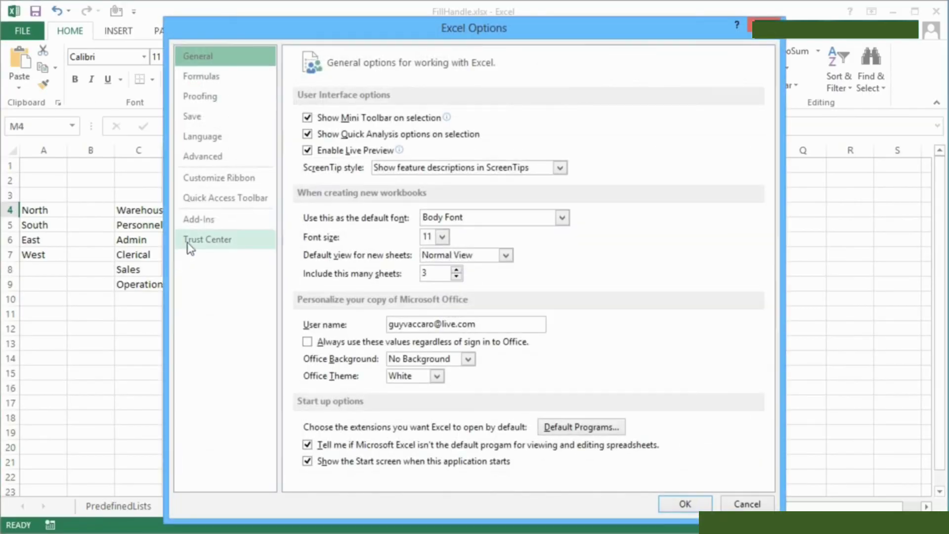
left_click(215, 159)
scroll(766, 198, "down", 3)
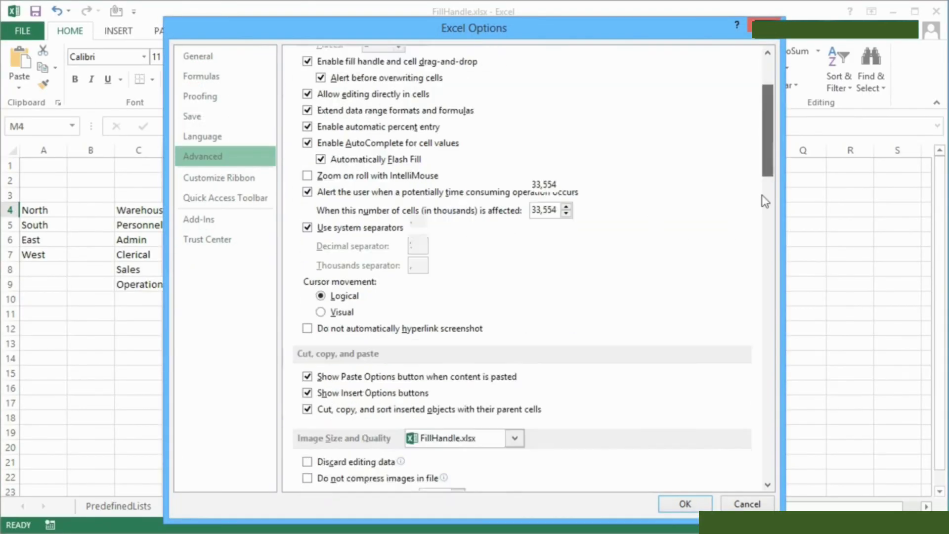
scroll(765, 201, "down", 15)
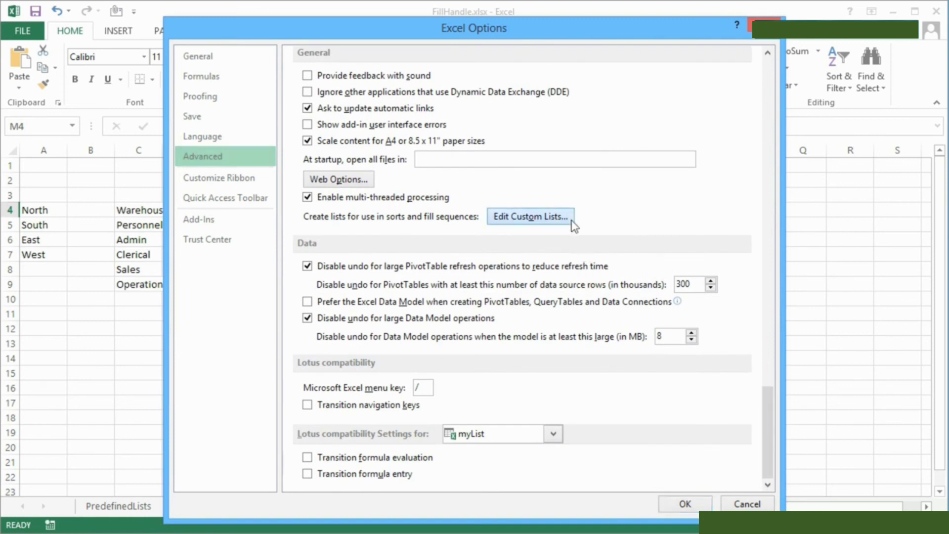
left_click(573, 226)
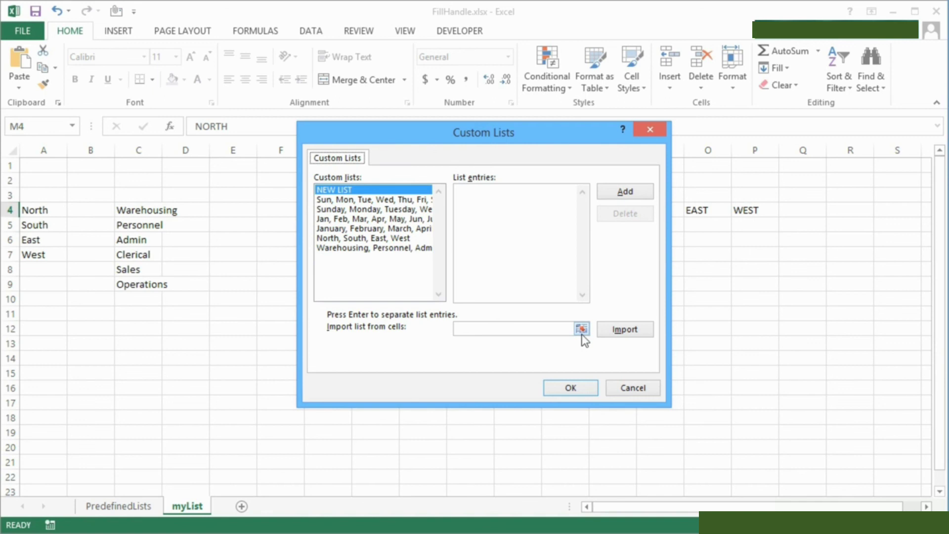
left_click(476, 196)
left_click(379, 248)
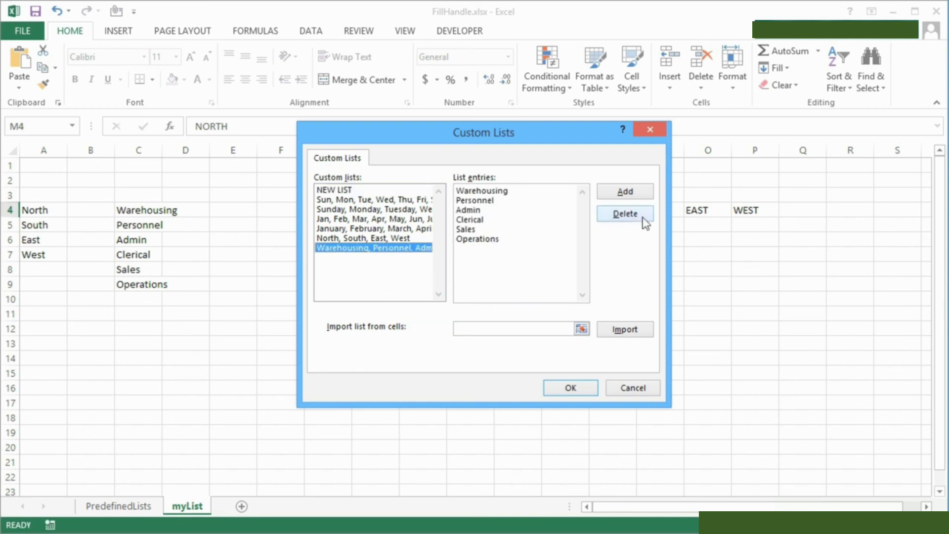
left_click(643, 219)
left_click(445, 314)
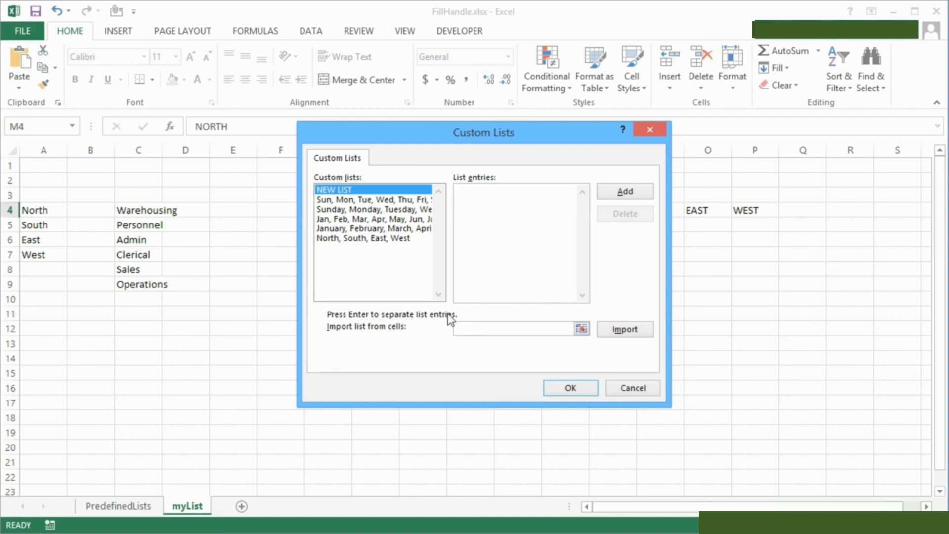
Permanently delete the North, South, East, West custom list and accept the custom lists and Excel options.
left_click(392, 239)
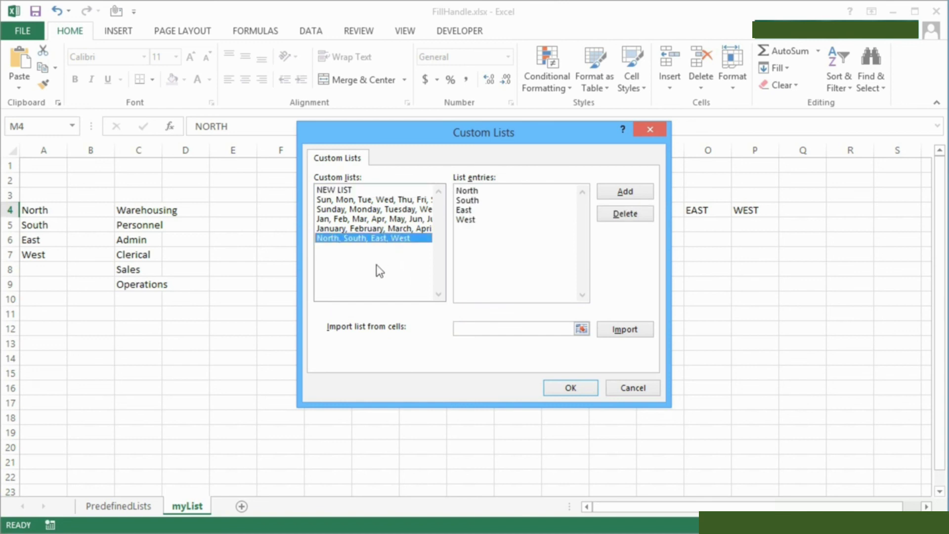
left_click(624, 217)
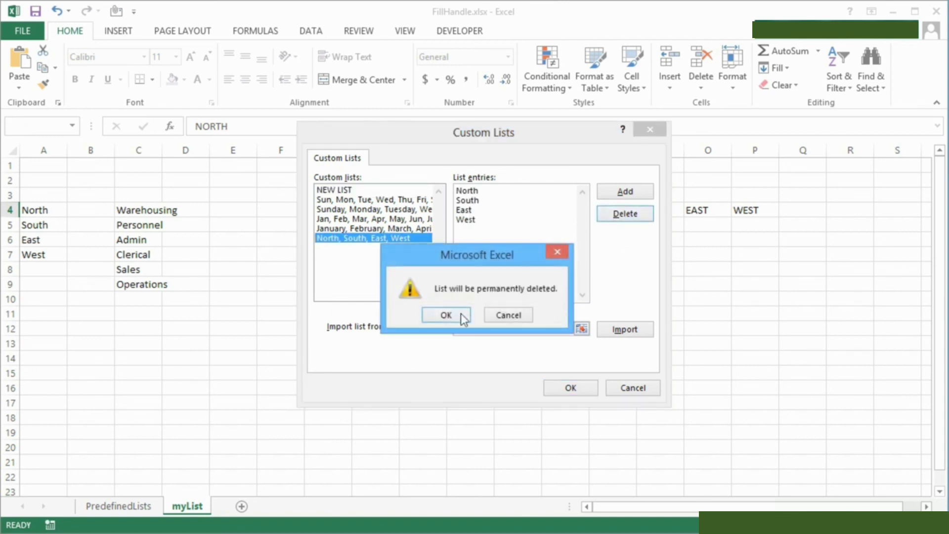
left_click(445, 316)
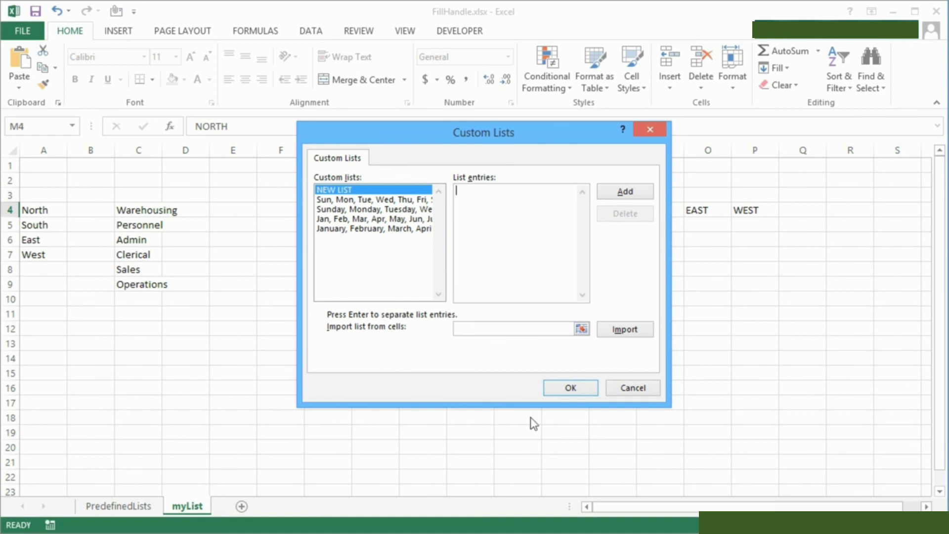
left_click(574, 390)
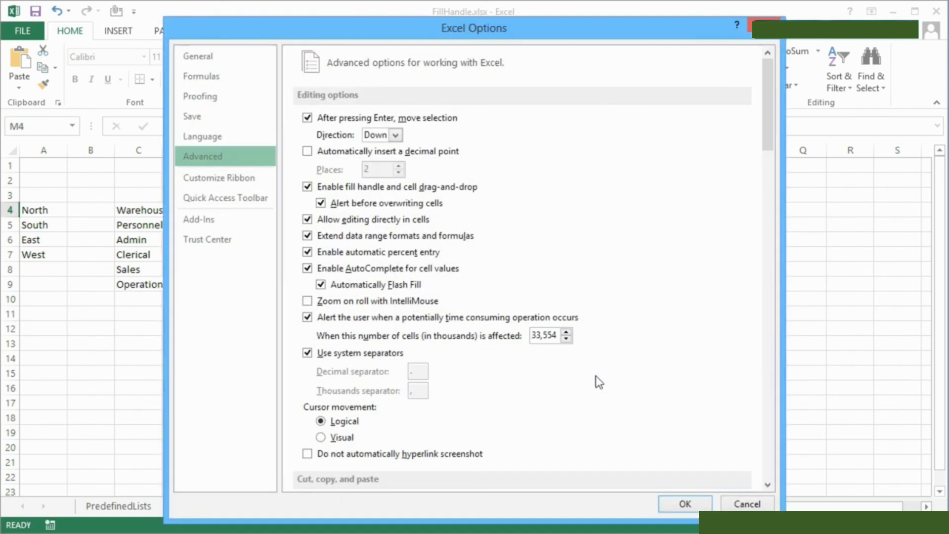
left_click(677, 500)
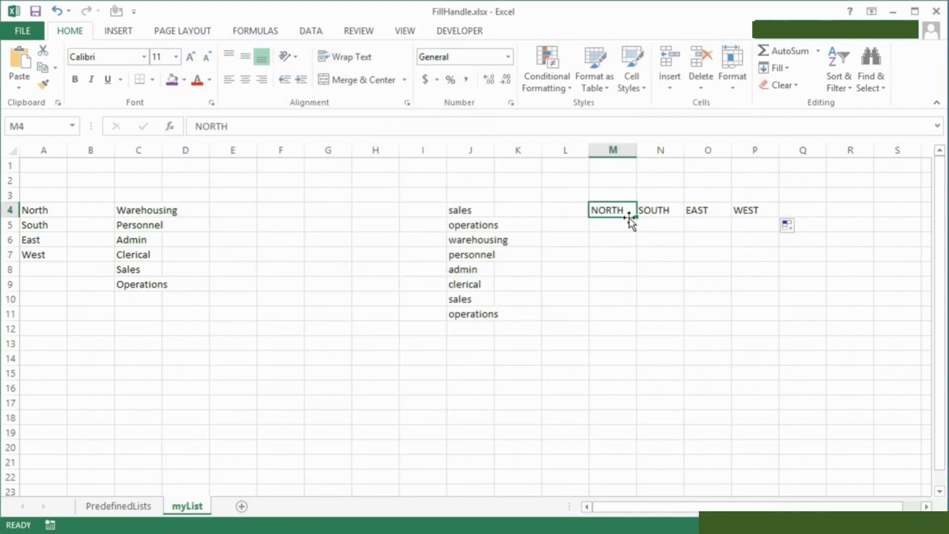
Extend NORTH in M4 down to M8 with the fill handle.
left_click_drag(636, 217, 630, 274)
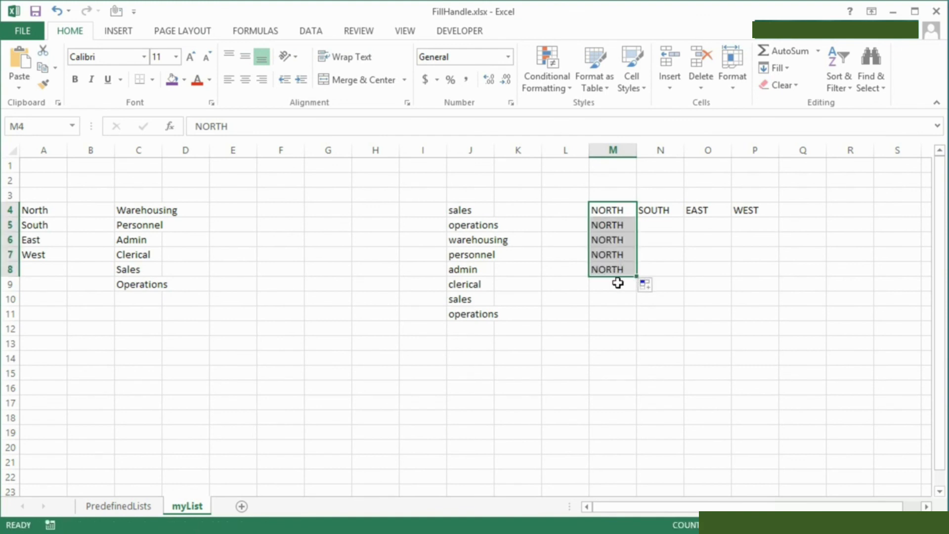